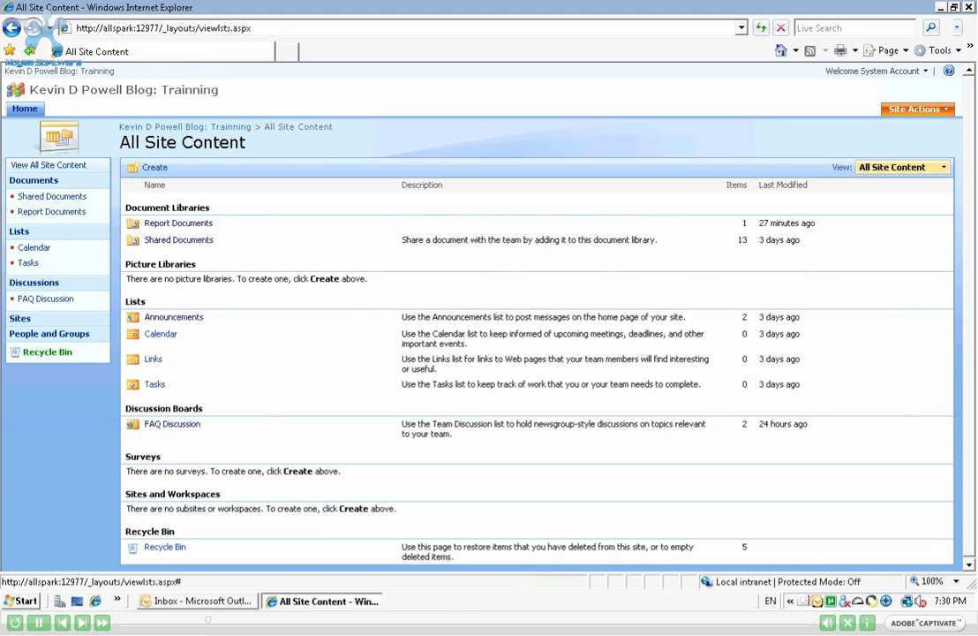
- Look over the Site Actions menu, then go to the Create page for new libraries and lists
{"action": "left_click", "coordinate": [919, 109]}
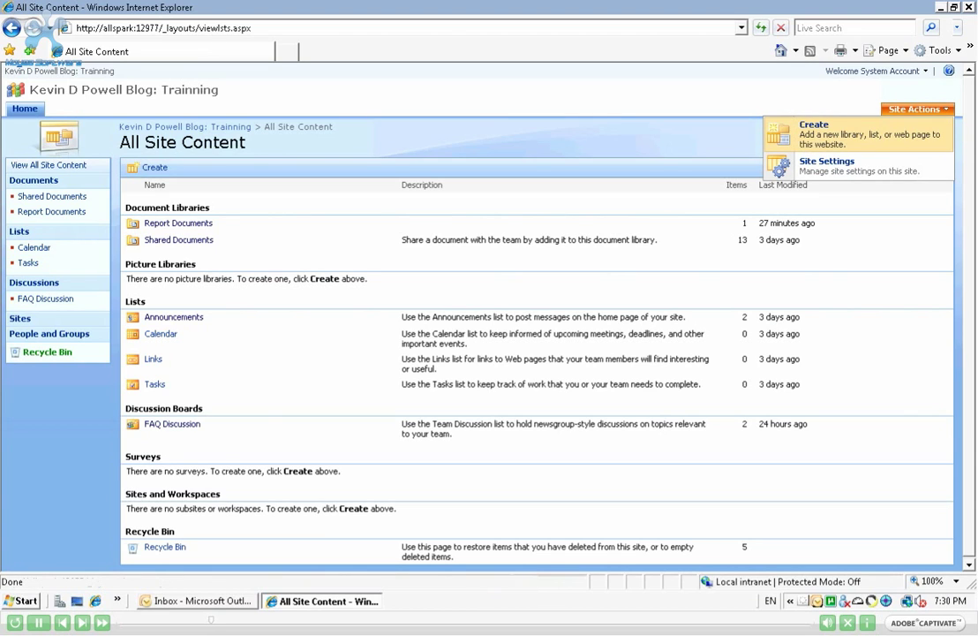
{"action": "key", "text": "Escape"}
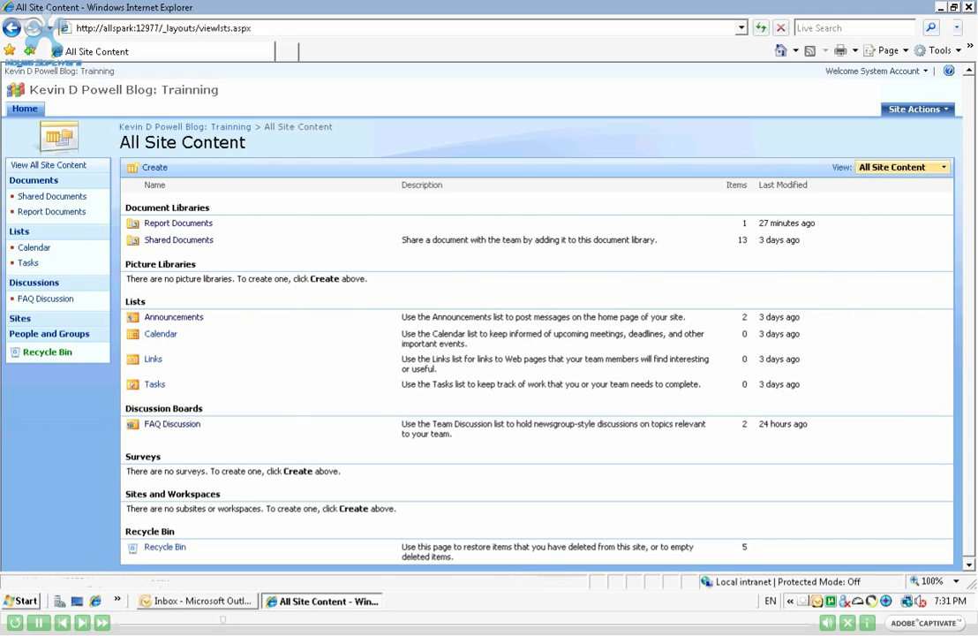
{"action": "left_click", "coordinate": [918, 109]}
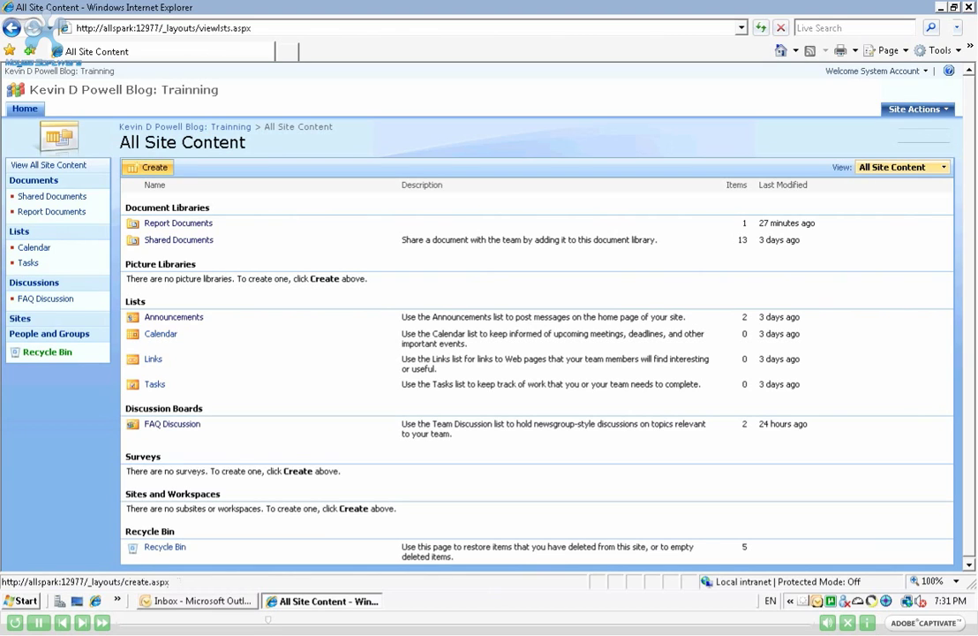
{"action": "left_click", "coordinate": [148, 167]}
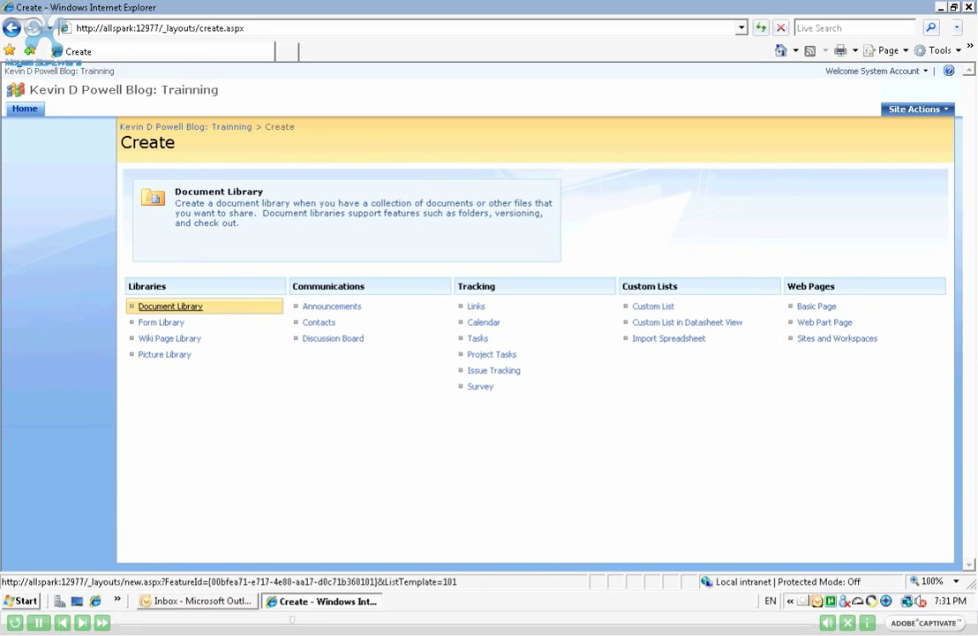
- Choose Document Library under Libraries and enter 'Report_Library2' as the library name
{"action": "left_click", "coordinate": [171, 305]}
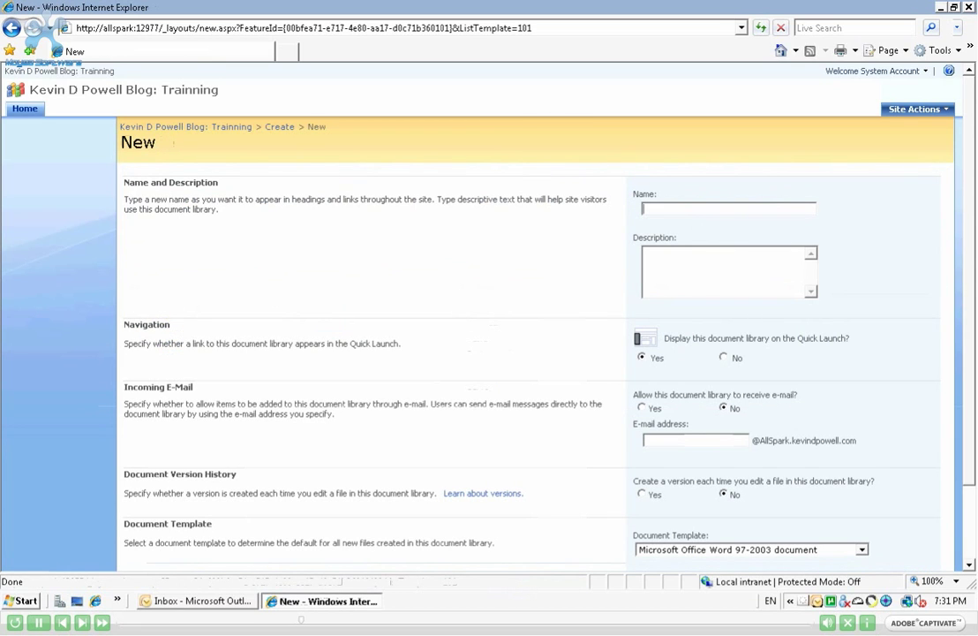
{"action": "scroll", "coordinate": [530, 335], "scroll_direction": "down", "scroll_amount": 1}
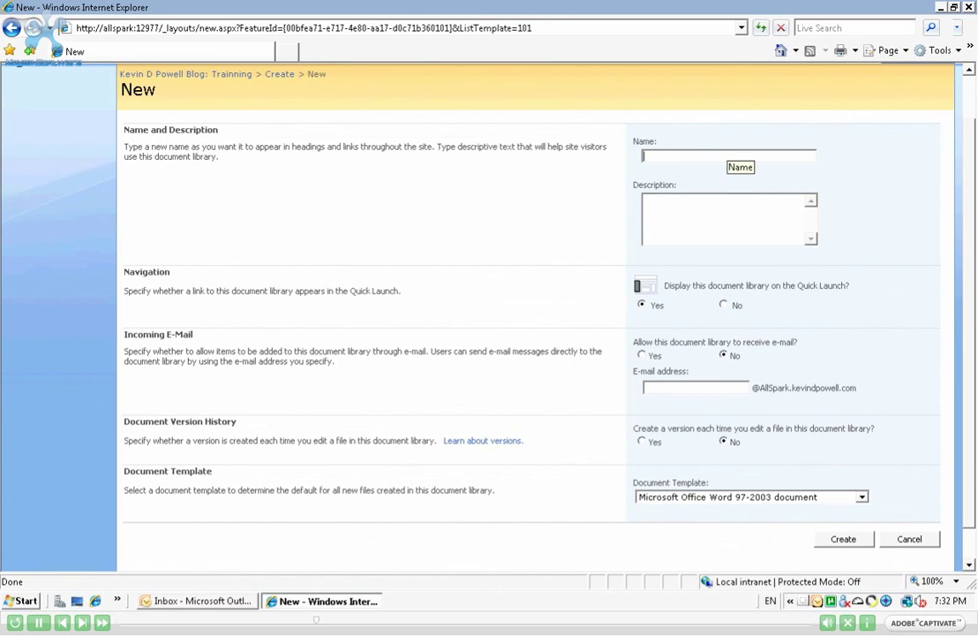
{"action": "type", "text": "Report"}
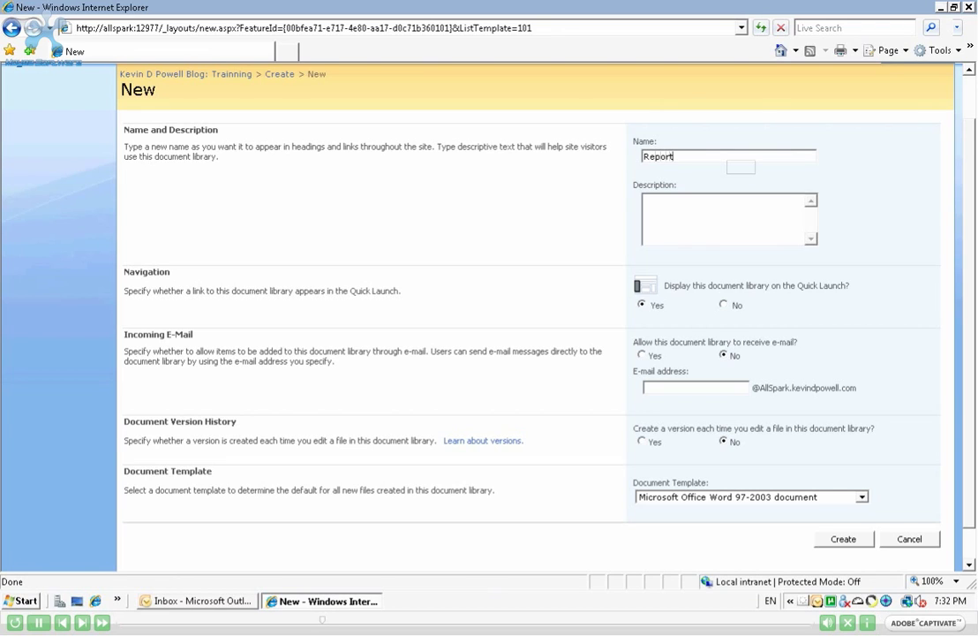
{"action": "type", "text": "Libar"}
{"action": "key", "text": "BackSpace"}
{"action": "key", "text": "BackSpace"}
{"action": "type", "text": "rary2"}
{"action": "left_click", "coordinate": [672, 157]}
{"action": "type", "text": "_"}
{"action": "double_click", "coordinate": [678, 157]}
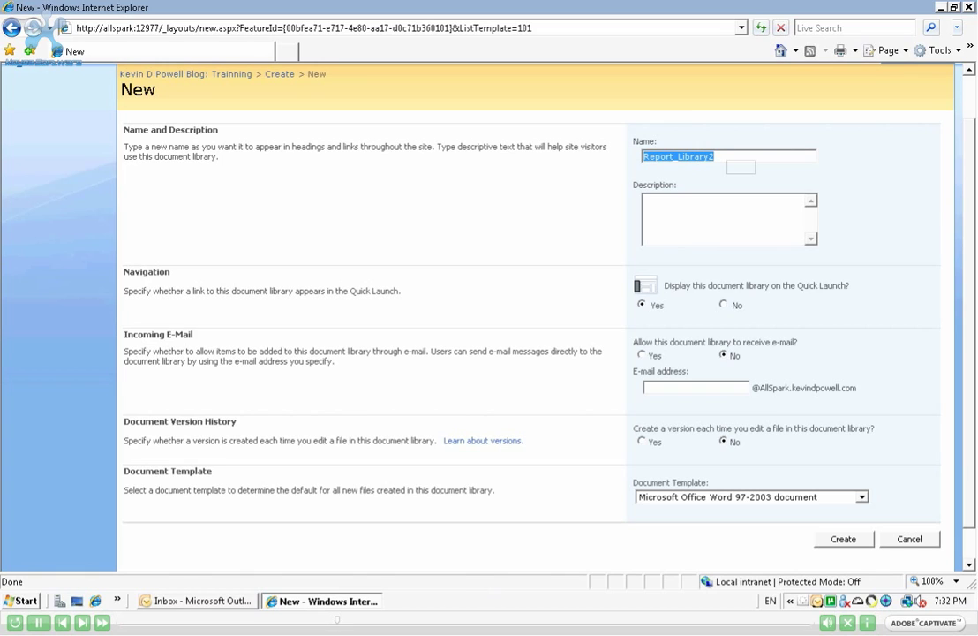
{"action": "left_click", "coordinate": [698, 207]}
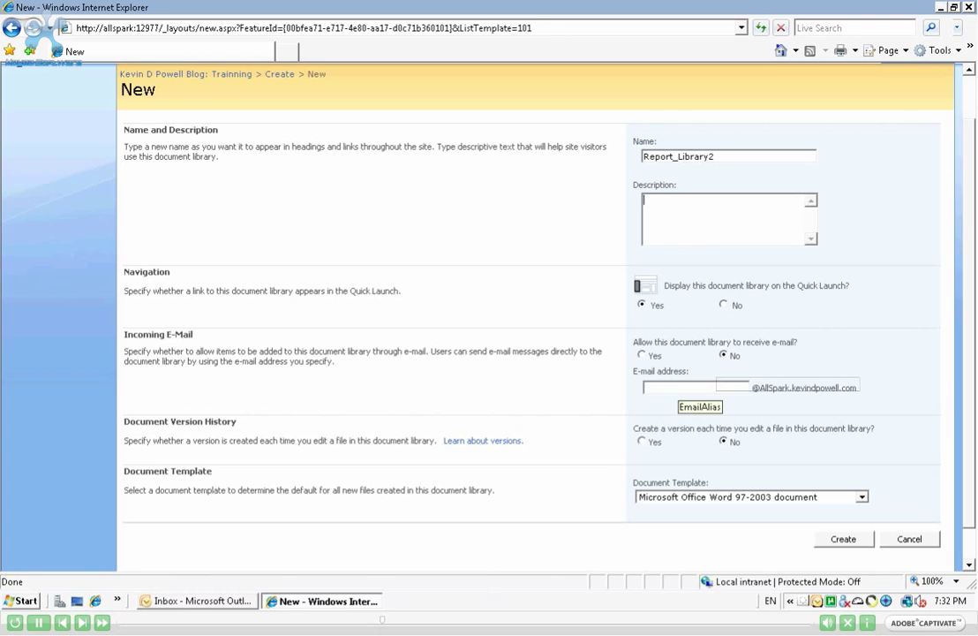
{"action": "scroll", "coordinate": [697, 386], "scroll_direction": "down", "scroll_amount": 1}
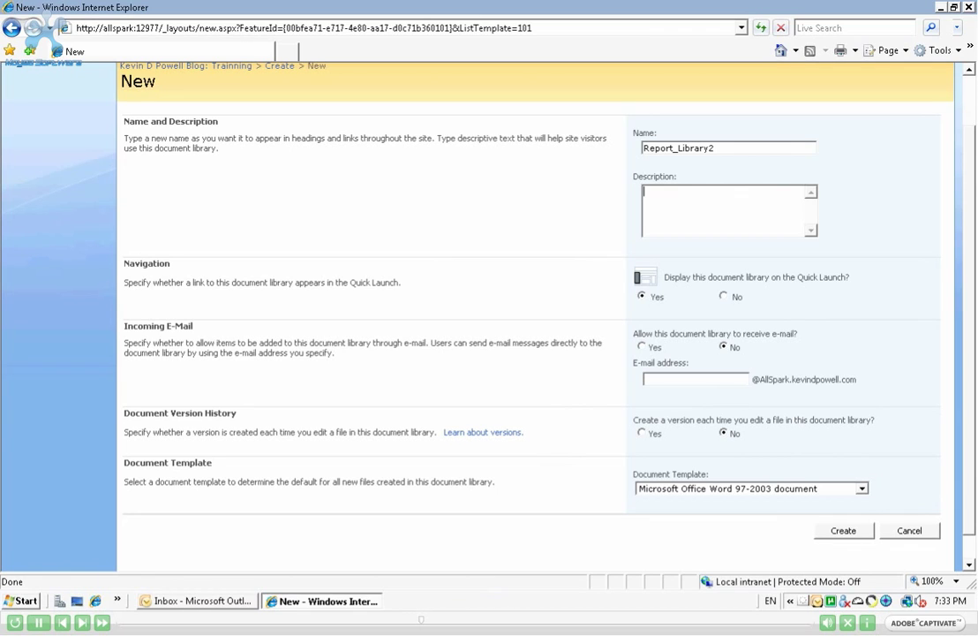
{"action": "scroll", "coordinate": [529, 309], "scroll_direction": "down", "scroll_amount": 1}
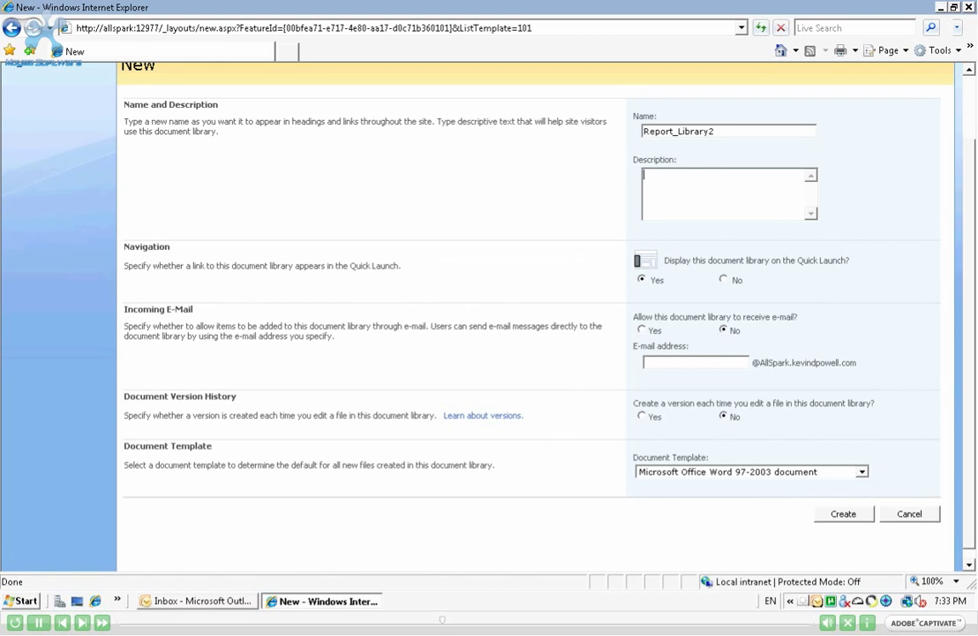
{"action": "scroll", "coordinate": [535, 309], "scroll_direction": "down", "scroll_amount": 1}
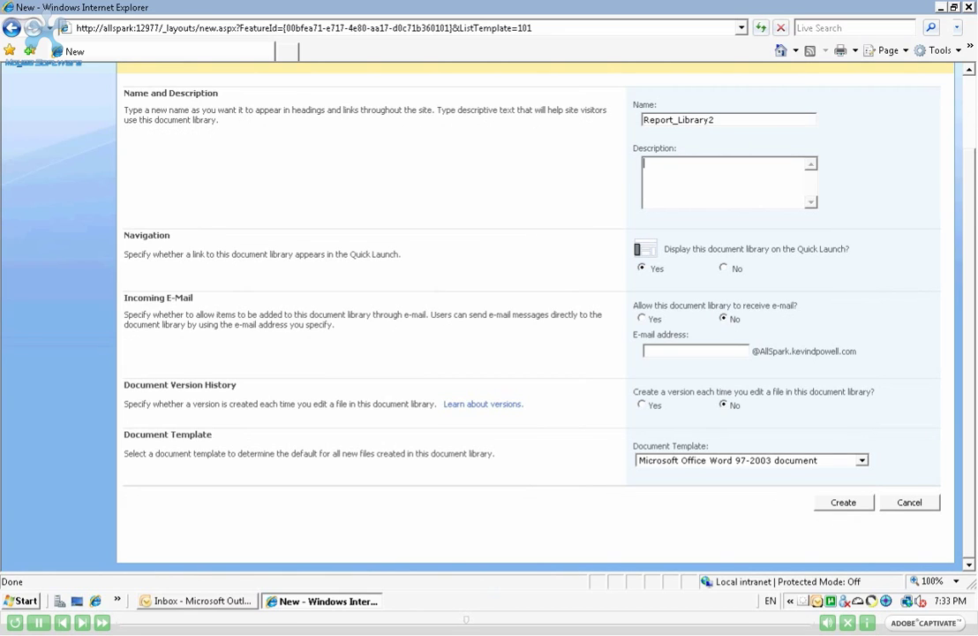
- Set the document template to None and create the Report_Library2 library
{"action": "key", "text": "alt+Down"}
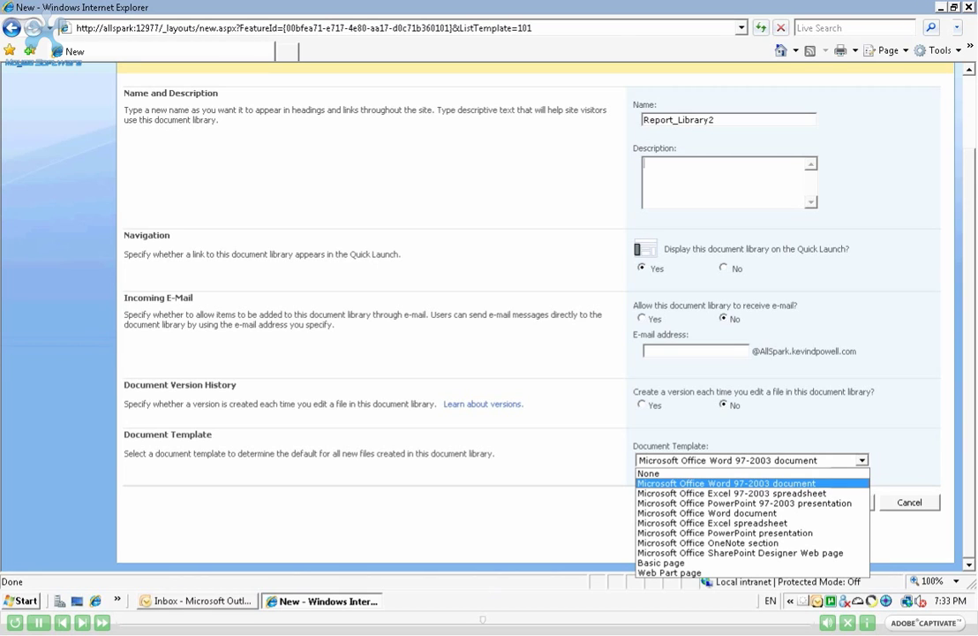
{"action": "key", "text": "Down"}
{"action": "key", "text": "Down"}
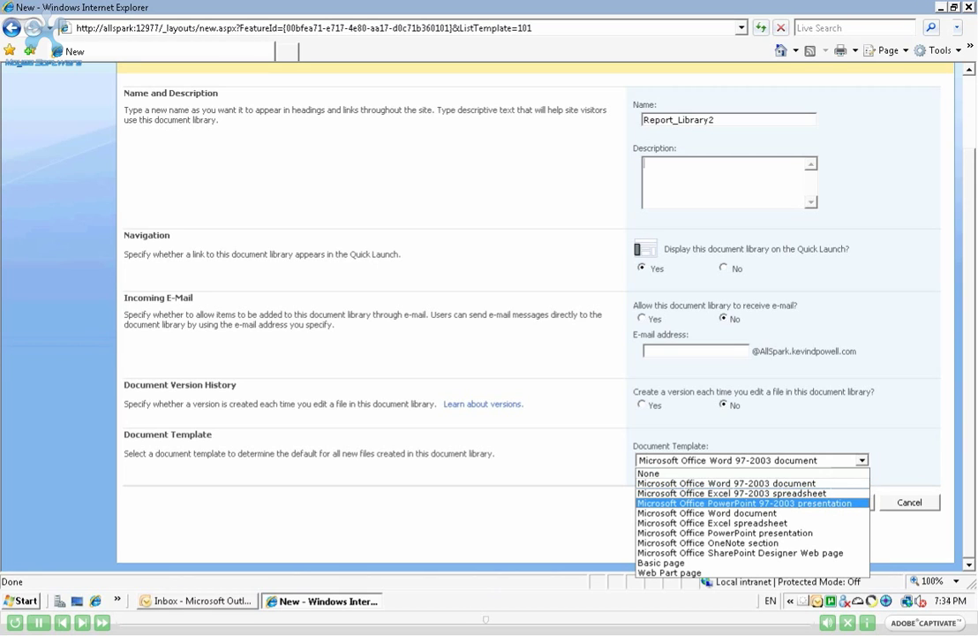
{"action": "key", "text": "Down"}
{"action": "key", "text": "Down"}
{"action": "key", "text": "Down"}
{"action": "key", "text": "Down"}
{"action": "key", "text": "Down"}
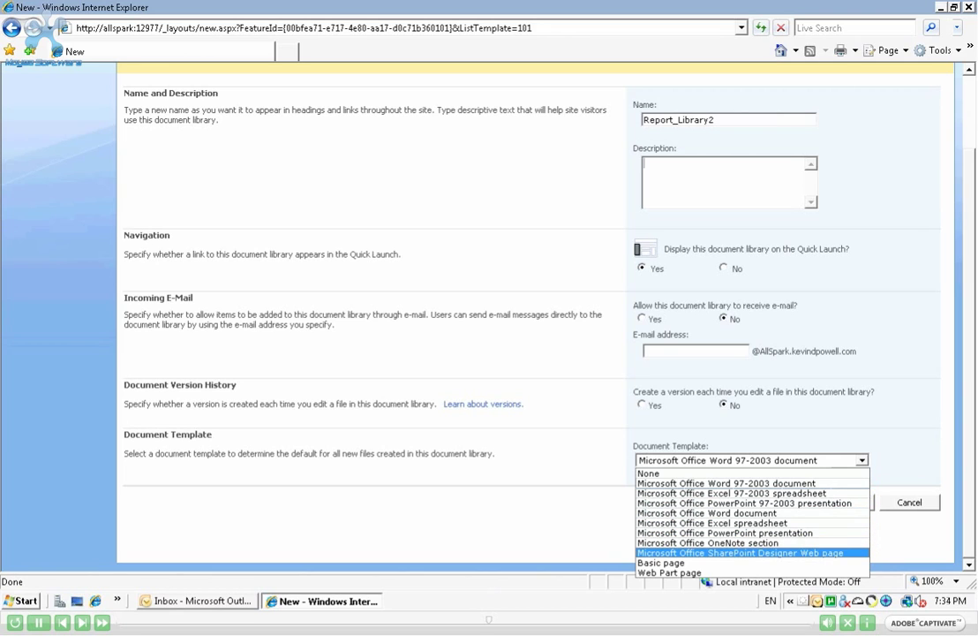
{"action": "key", "text": "Up"}
{"action": "key", "text": "Up"}
{"action": "key", "text": "Up"}
{"action": "key", "text": "Up"}
{"action": "key", "text": "Up"}
{"action": "key", "text": "Up"}
{"action": "key", "text": "Up"}
{"action": "key", "text": "Up"}
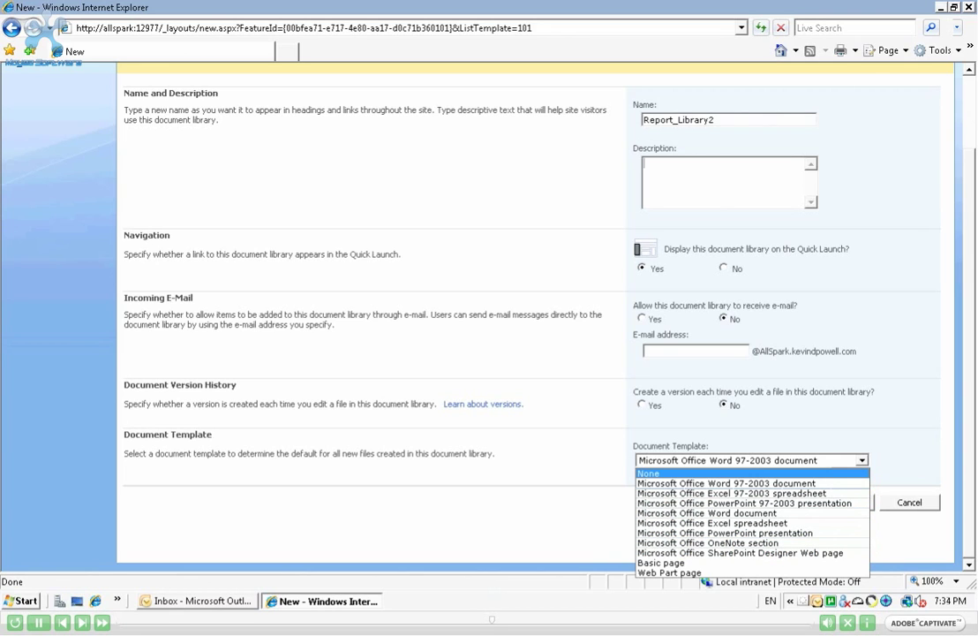
{"action": "key", "text": "Return"}
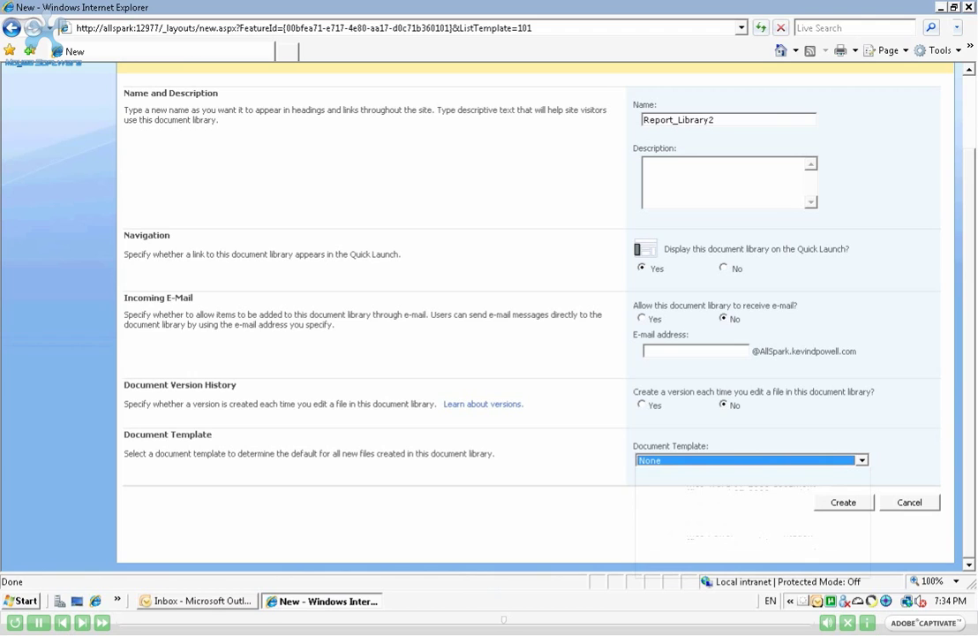
{"action": "key", "text": "Tab"}
{"action": "key", "text": "Return"}
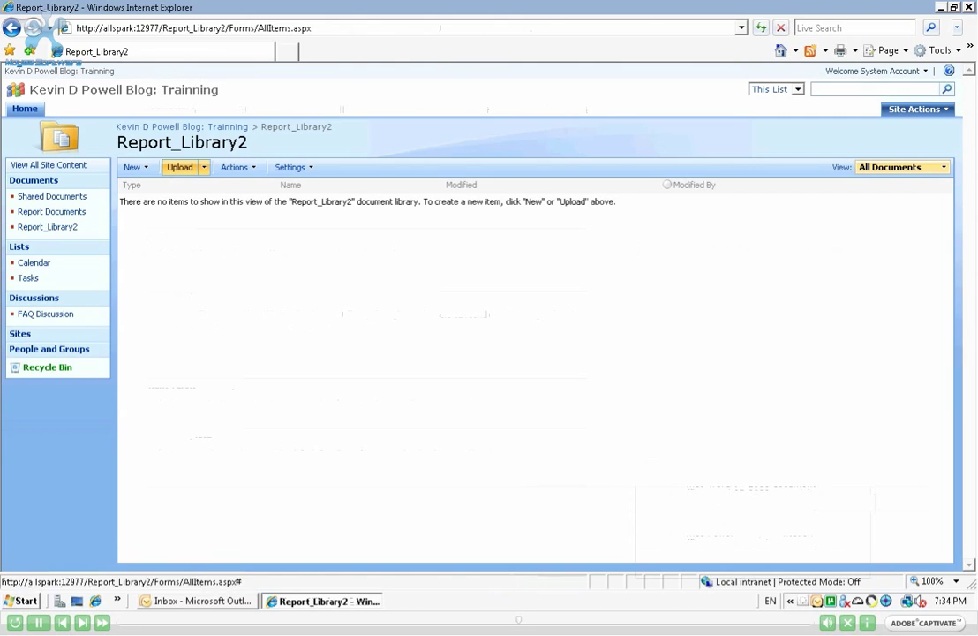
- Upload the ReportsAug_Sept file into Report_Library2 through the Upload Document form
{"action": "left_click", "coordinate": [179, 167]}
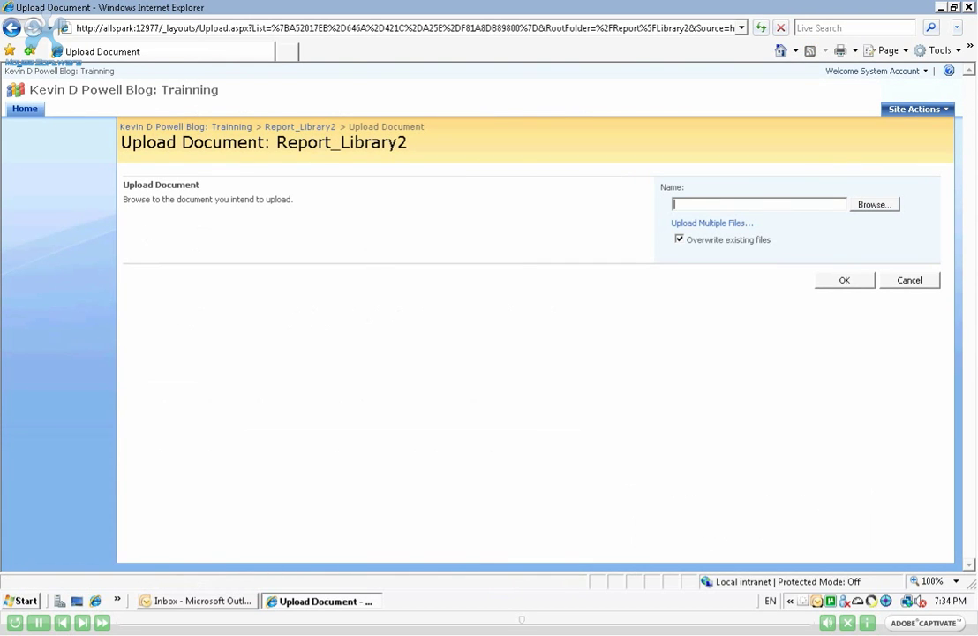
{"action": "left_click", "coordinate": [874, 204]}
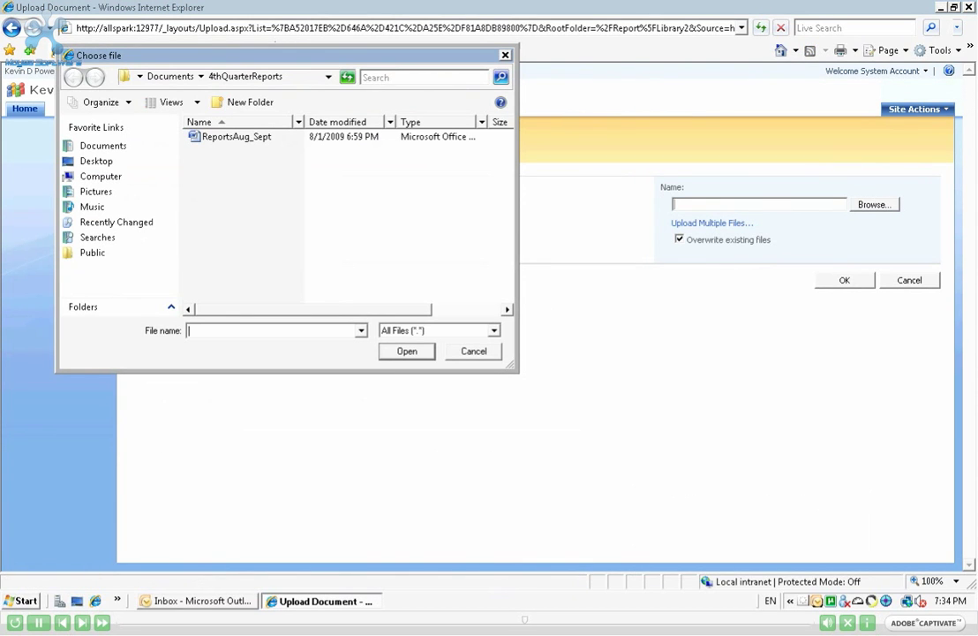
{"action": "left_click", "coordinate": [236, 136]}
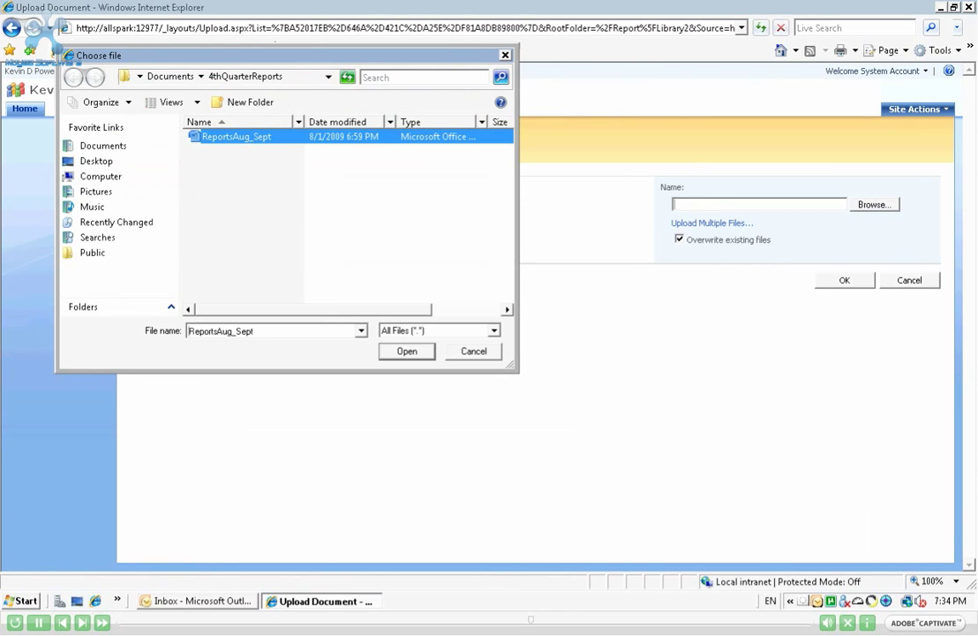
{"action": "key", "text": "Return"}
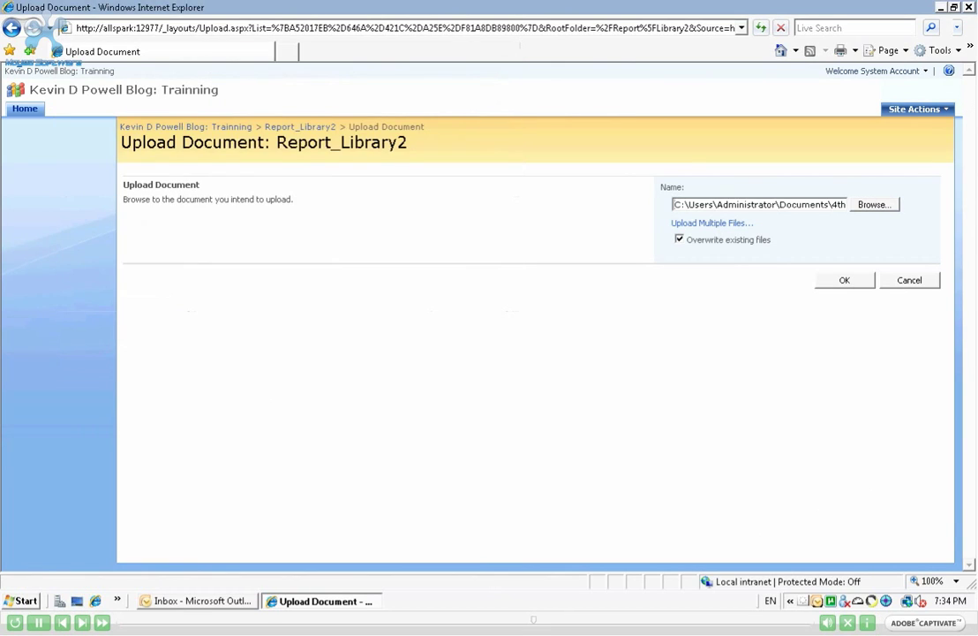
{"action": "key", "text": "Return"}
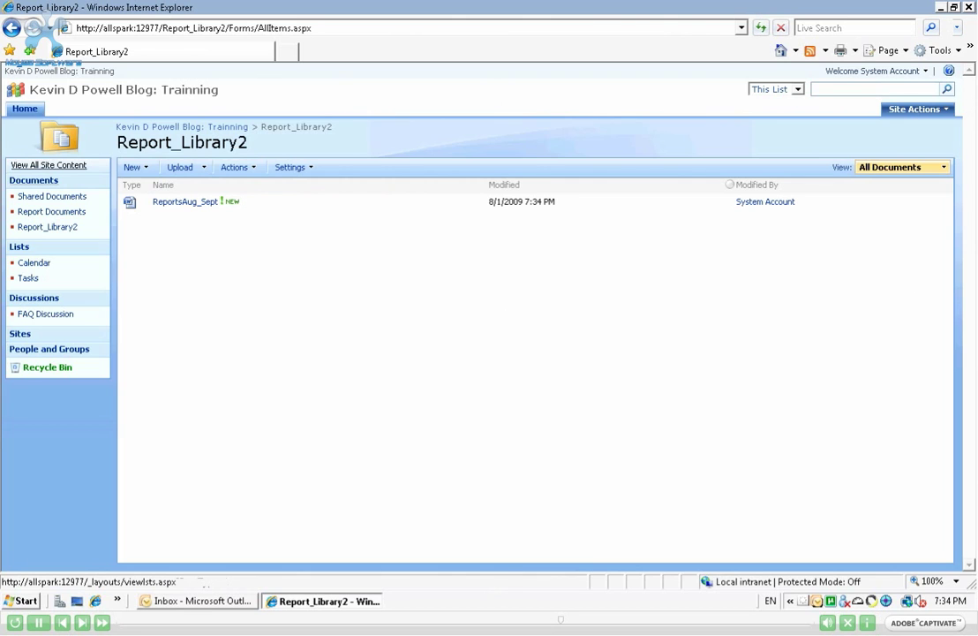
- From All Site Content, create a Picture Library named 'My Pictures'
{"action": "left_click", "coordinate": [49, 165]}
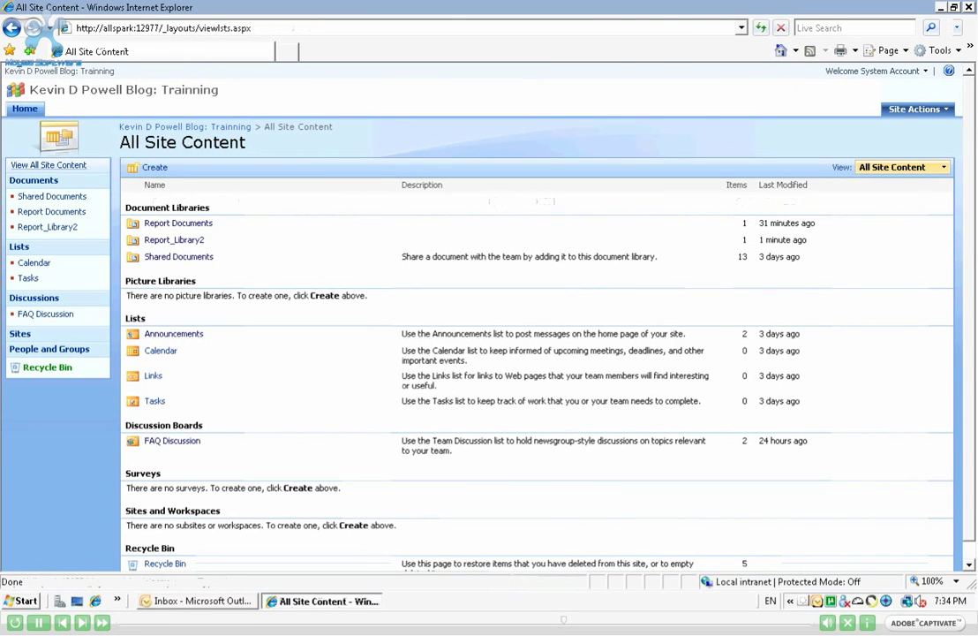
{"action": "left_click", "coordinate": [150, 167]}
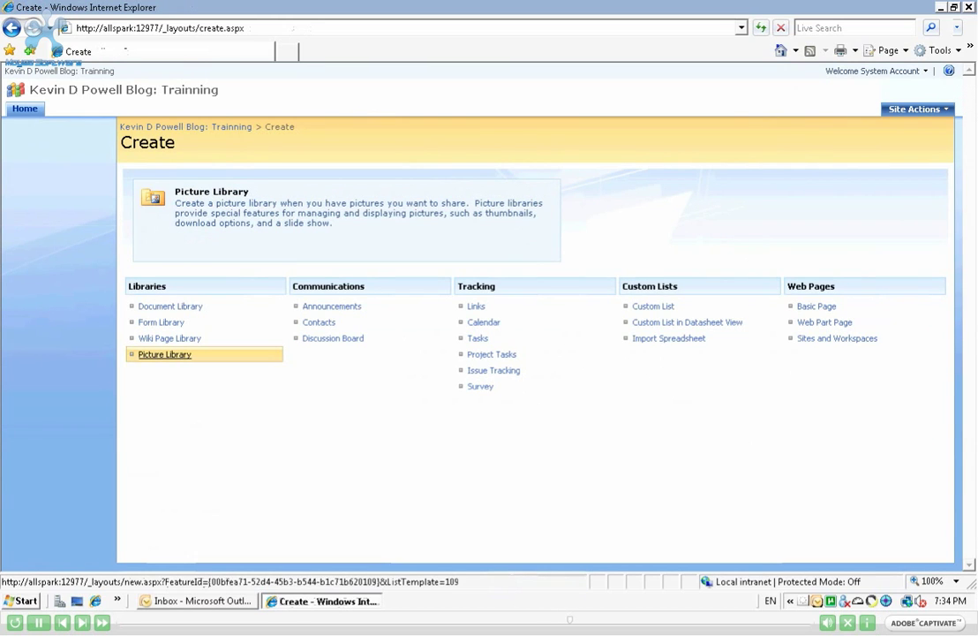
{"action": "left_click", "coordinate": [164, 354]}
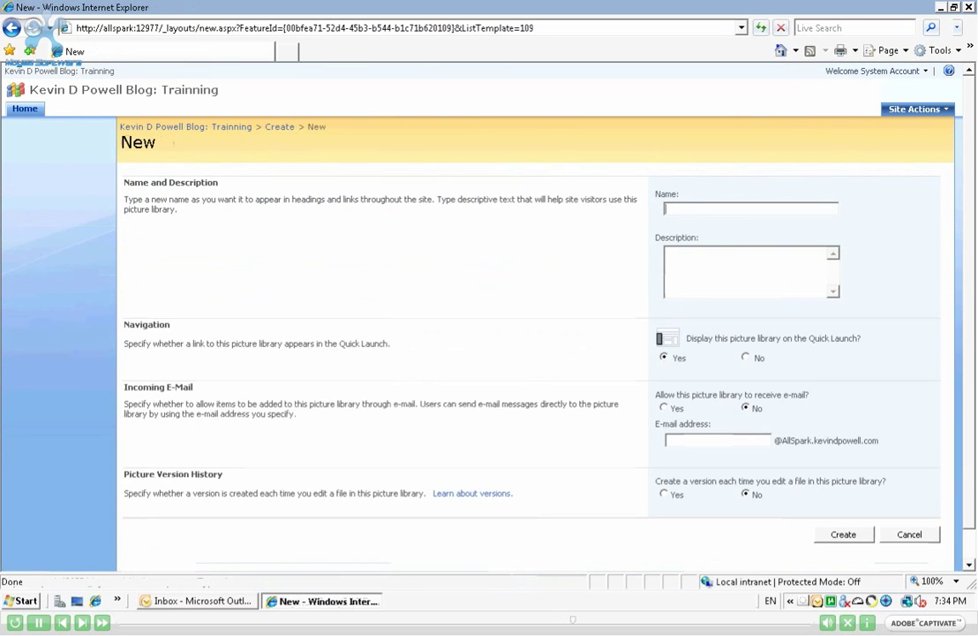
{"action": "type", "text": "My Pictures"}
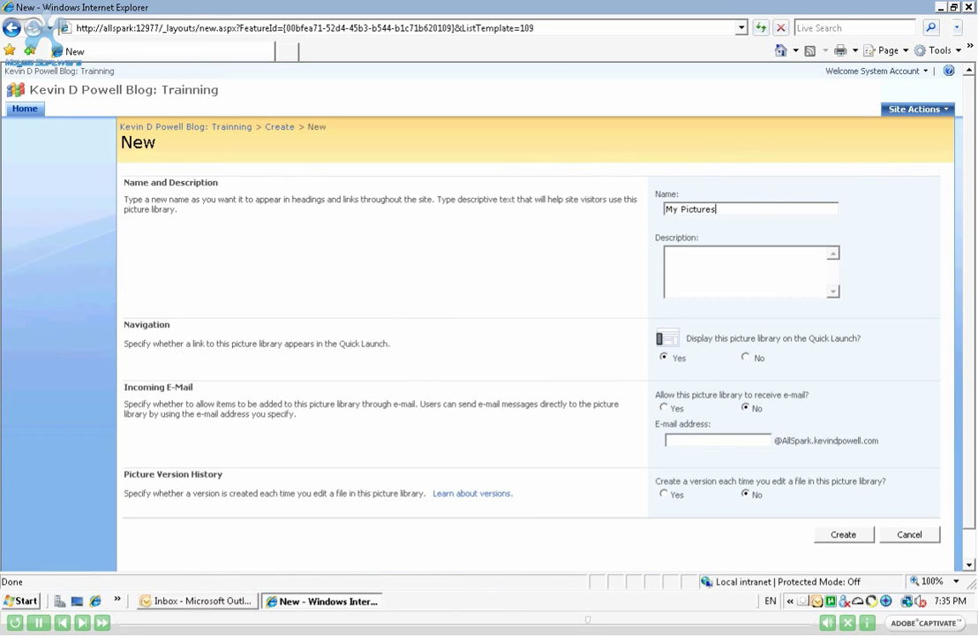
{"action": "scroll", "coordinate": [477, 317], "scroll_direction": "down", "scroll_amount": 1}
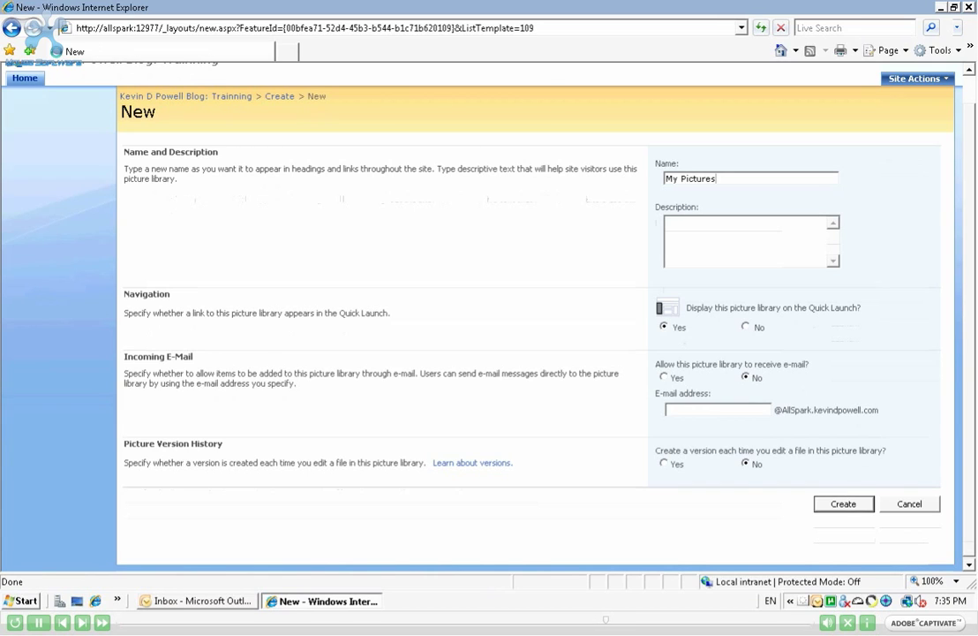
{"action": "key", "text": "Return"}
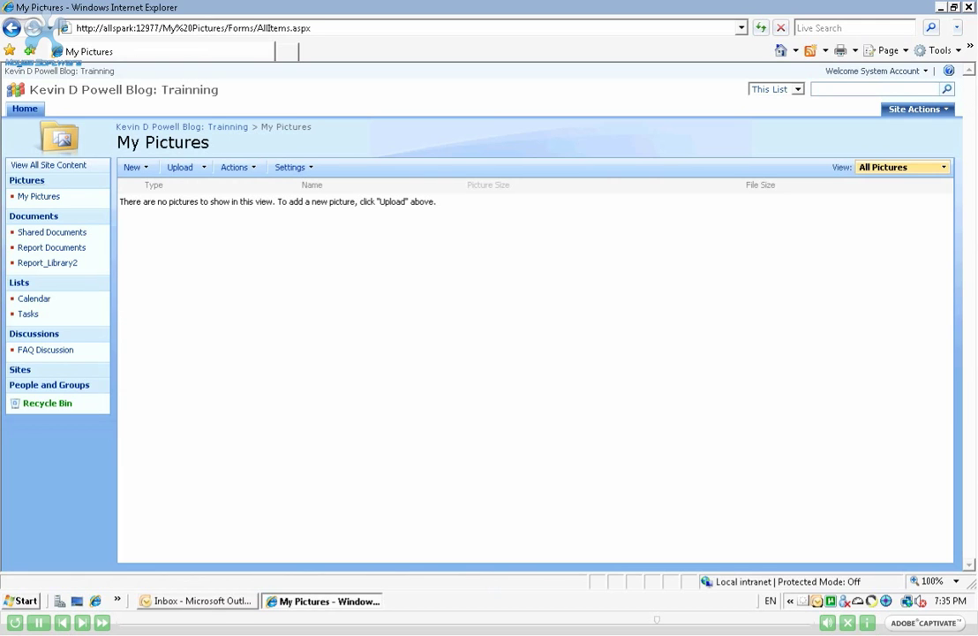
- Pass through All Site Content and the Home page to open My Pictures from the Quick Launch
{"action": "left_click", "coordinate": [48, 164]}
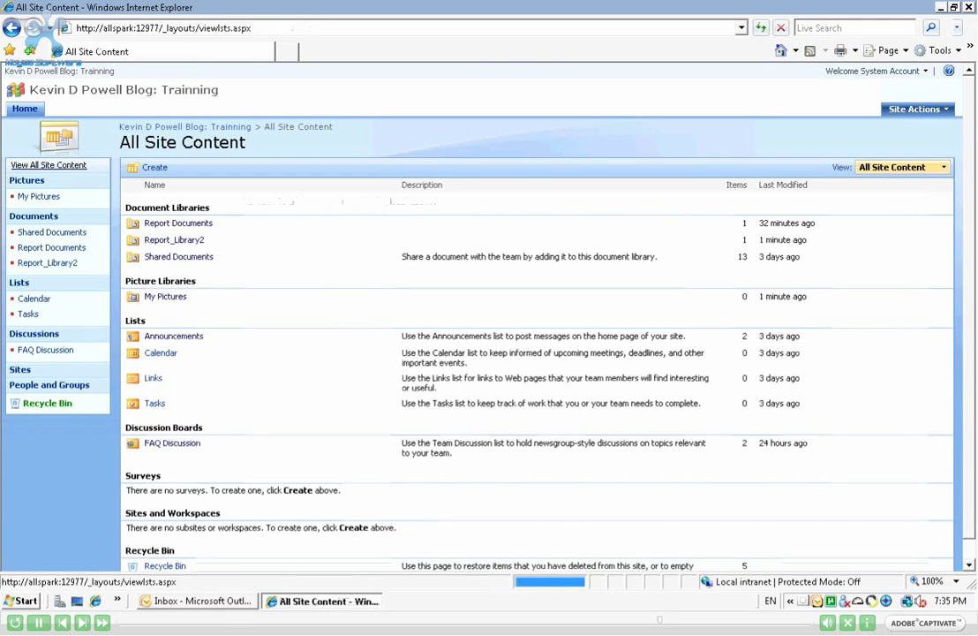
{"action": "left_click", "coordinate": [151, 166]}
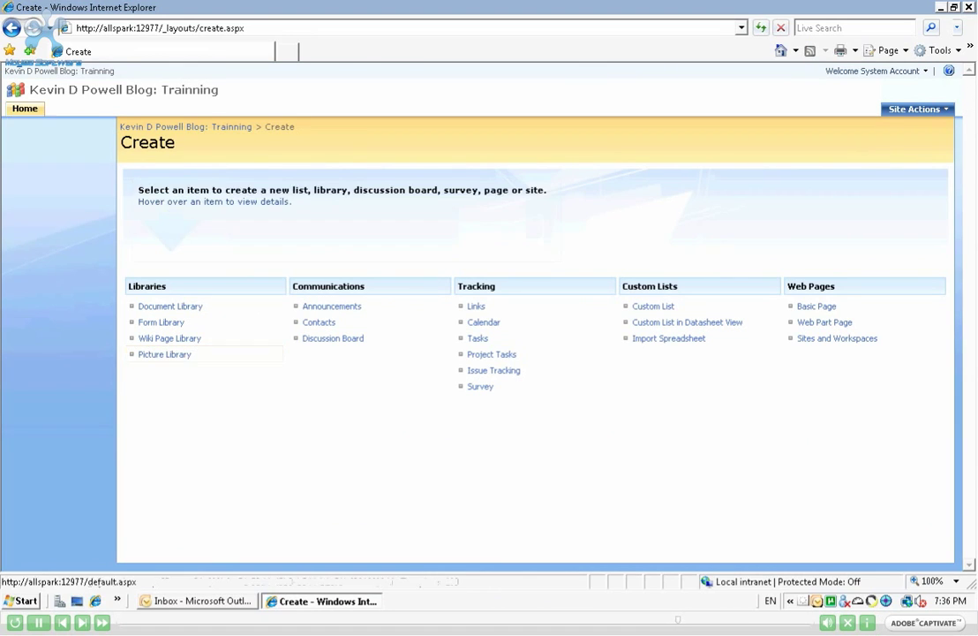
{"action": "left_click", "coordinate": [24, 108]}
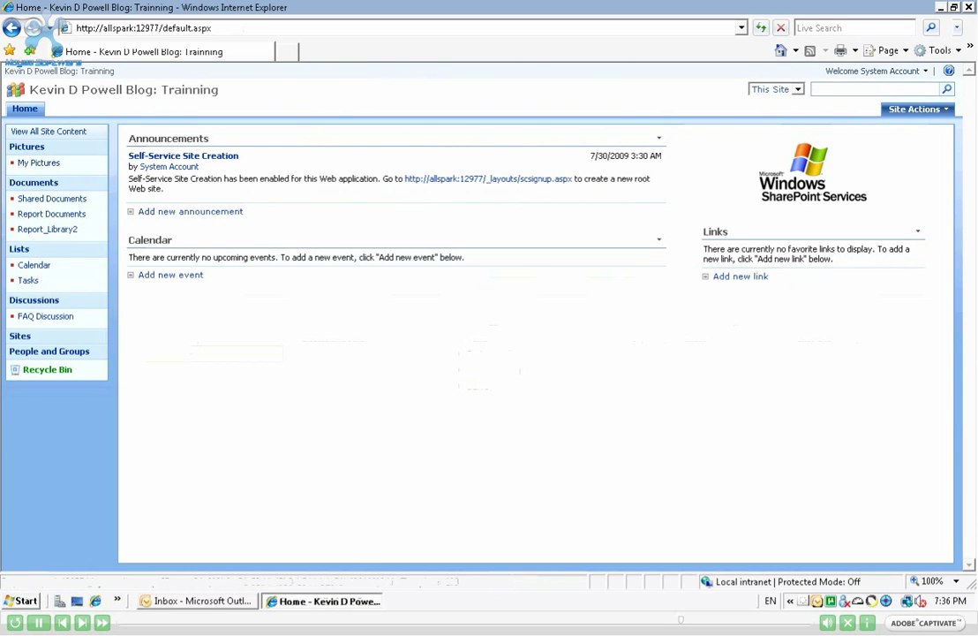
{"action": "left_click", "coordinate": [39, 163]}
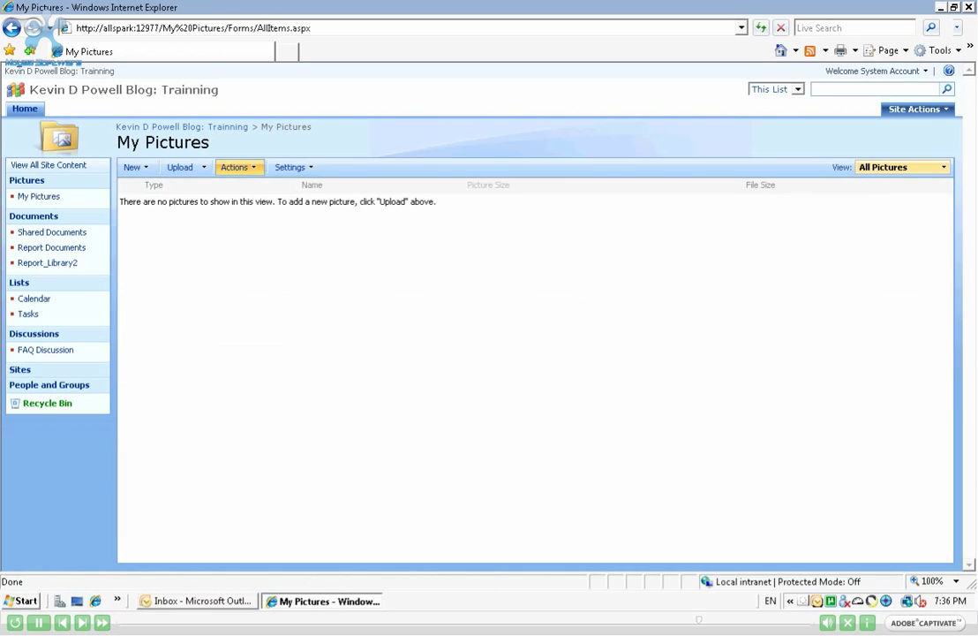
- Check the My Pictures Actions menu, then open Report_Library2 and view its Actions menu
{"action": "left_click", "coordinate": [237, 167]}
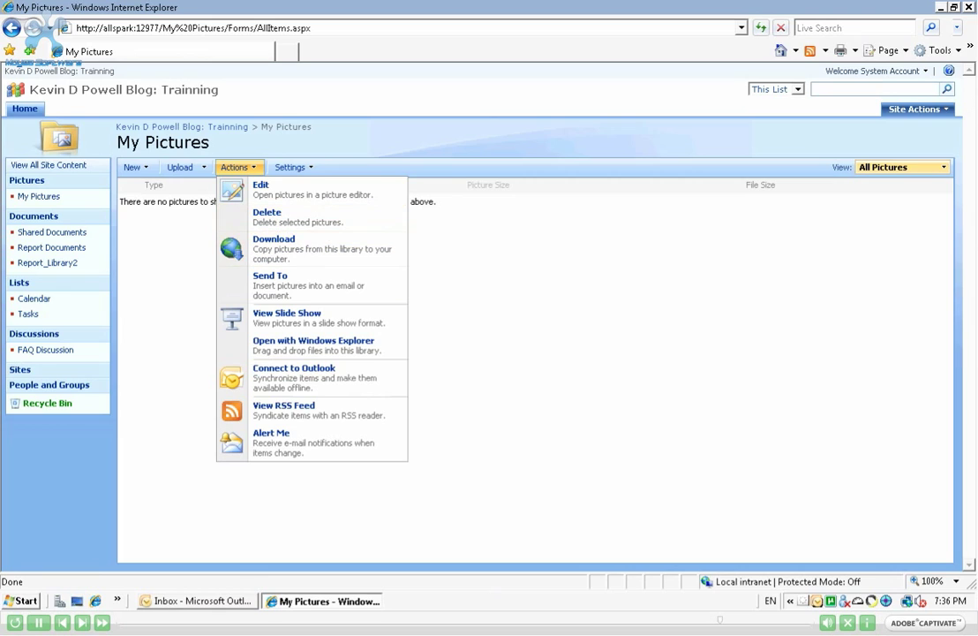
{"action": "key", "text": "Escape"}
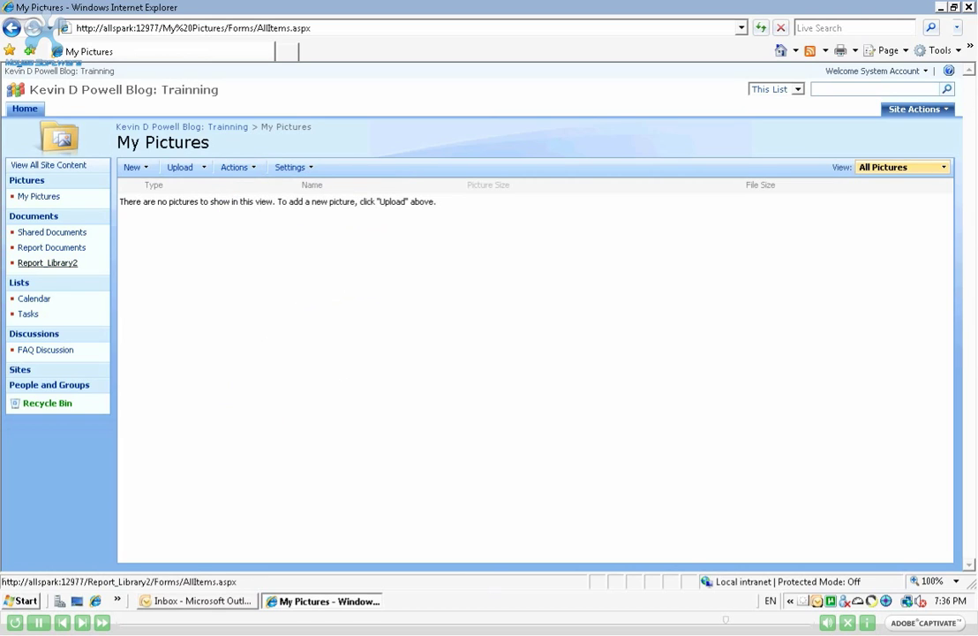
{"action": "left_click", "coordinate": [49, 262]}
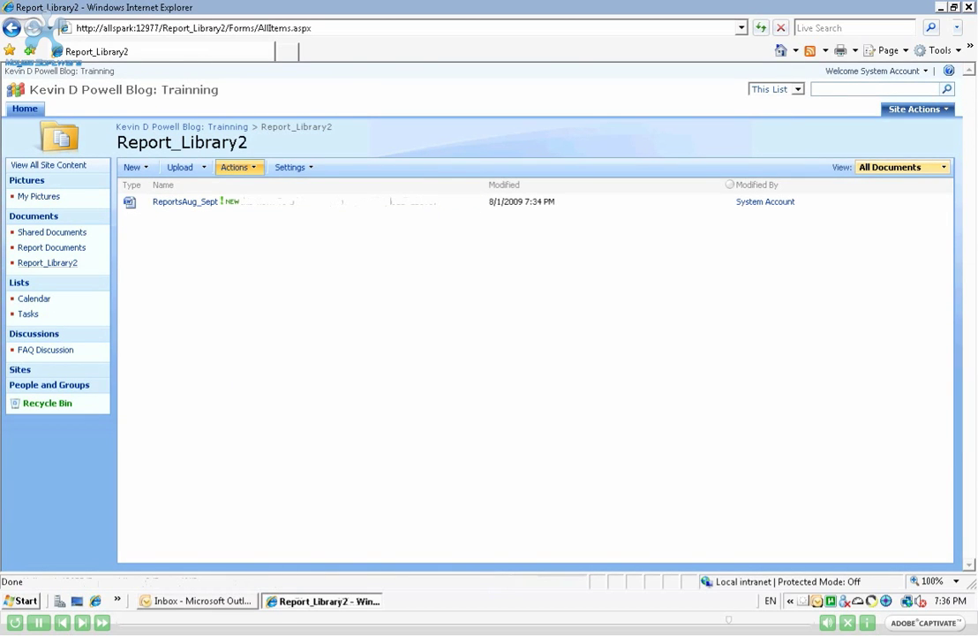
{"action": "left_click", "coordinate": [237, 167]}
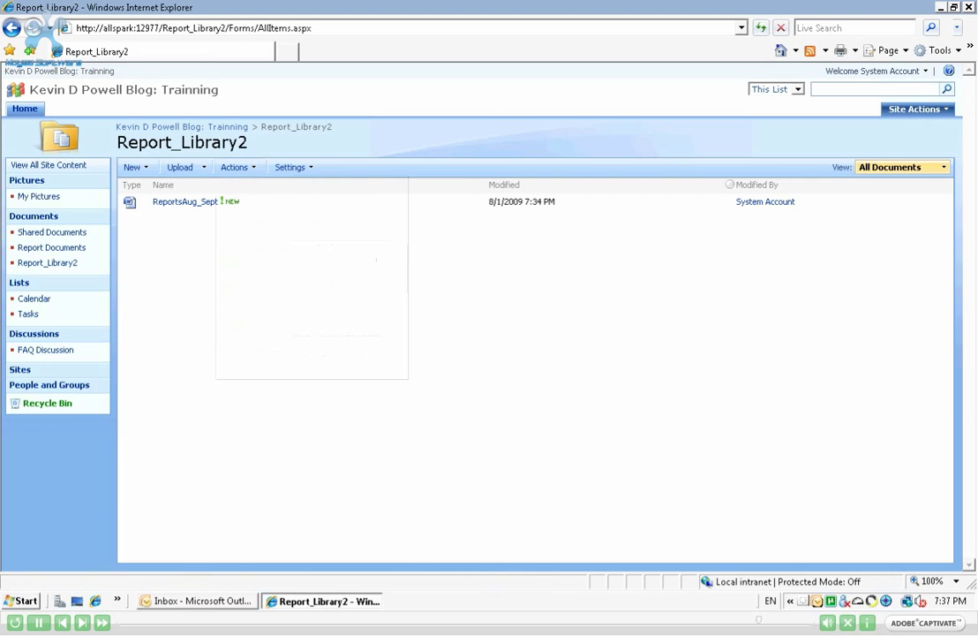
- Go through All Site Content and the Create page, then back to the site Home page
{"action": "left_click", "coordinate": [48, 164]}
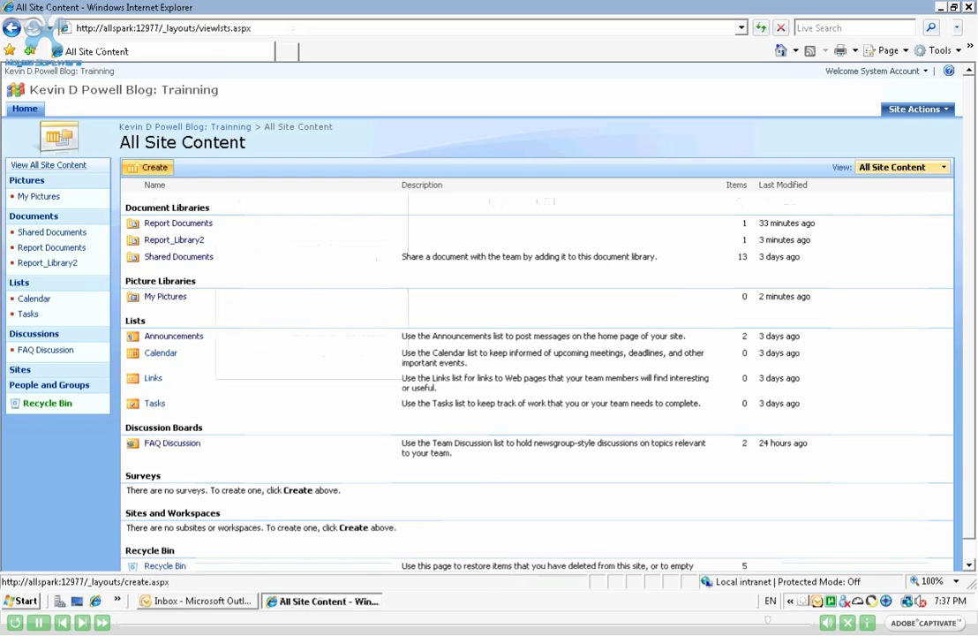
{"action": "left_click", "coordinate": [150, 167]}
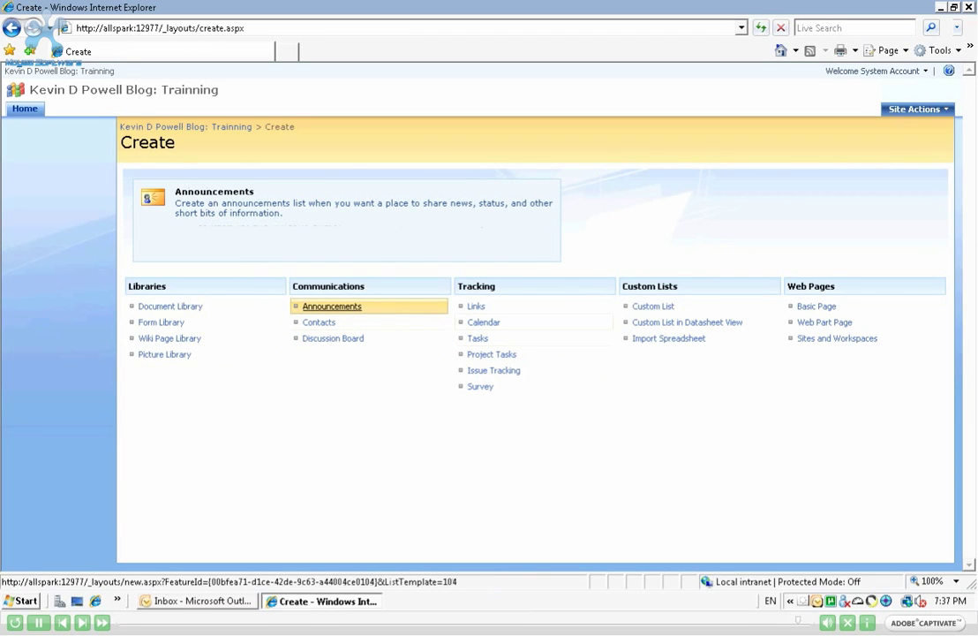
{"action": "left_click", "coordinate": [24, 109]}
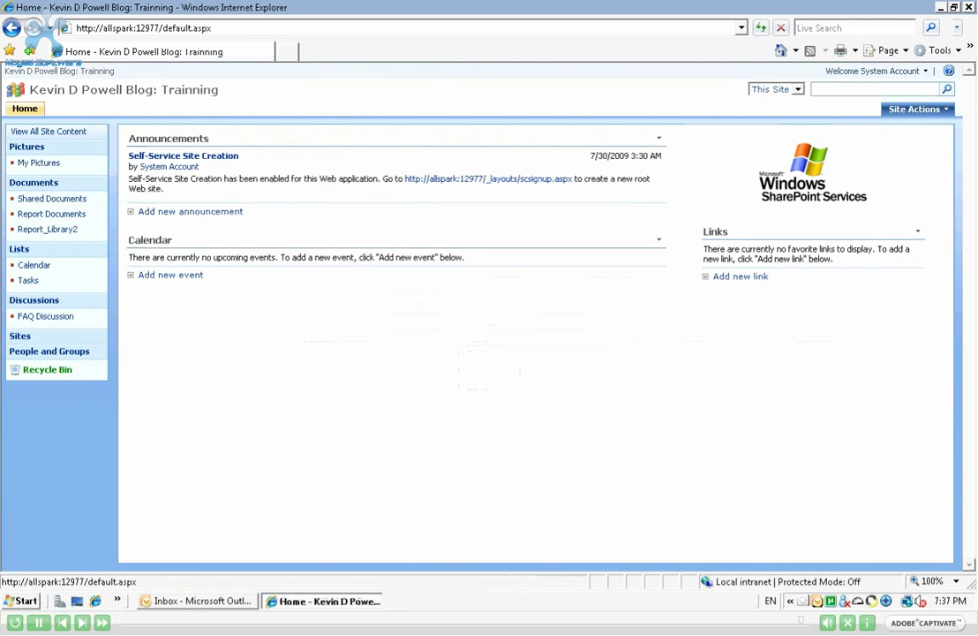